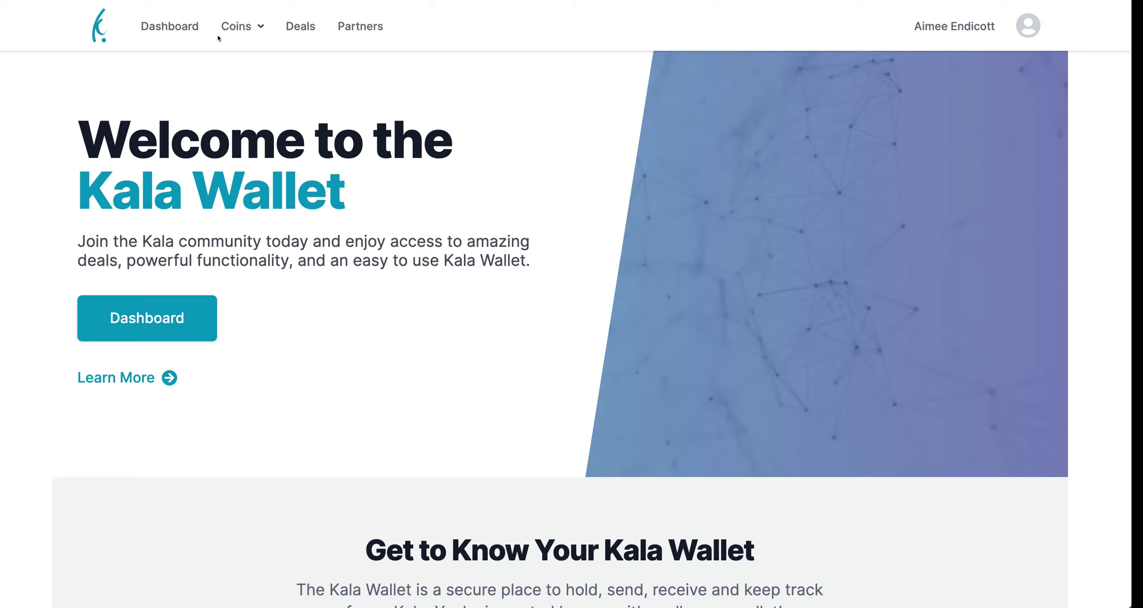
# Go to the dashboard showing 130 Kala, 0.0192192 Bitcoin and the recent received transactions
pyautogui.click(173, 28)
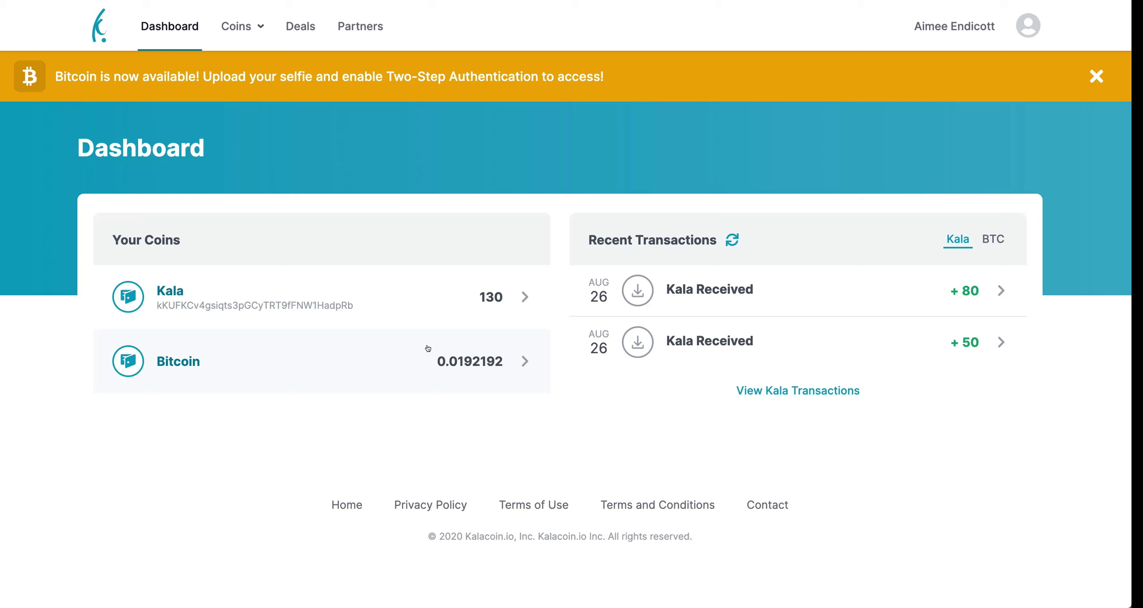
# Open the Bitcoin wallet page (0.0192192 BTC) and scroll down to its send form and history
pyautogui.click(292, 356)
pyautogui.scroll(-1, 293, 357)
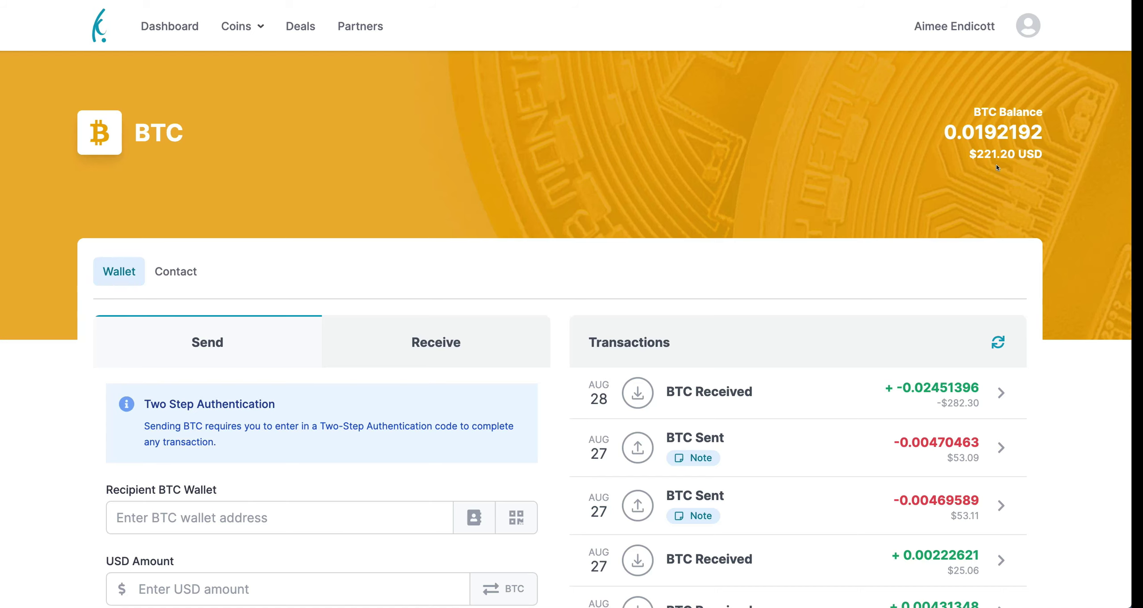
pyautogui.scroll(-5, 459, 237)
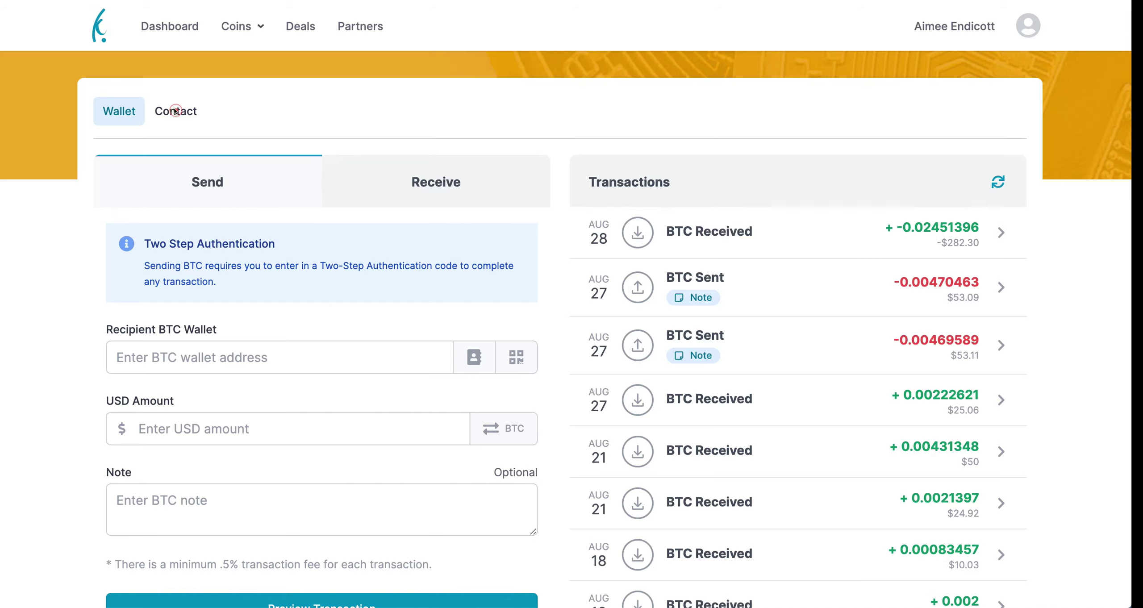
# Save a new BTC contact with the contact's name and their BTC wallet address
pyautogui.click(172, 110)
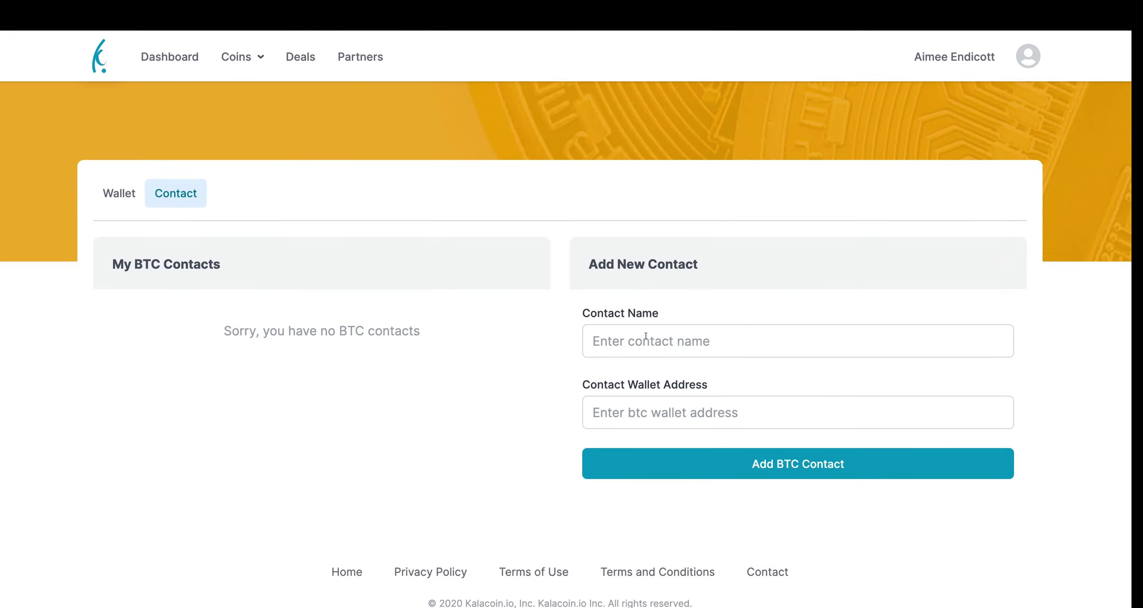
pyautogui.click(645, 335)
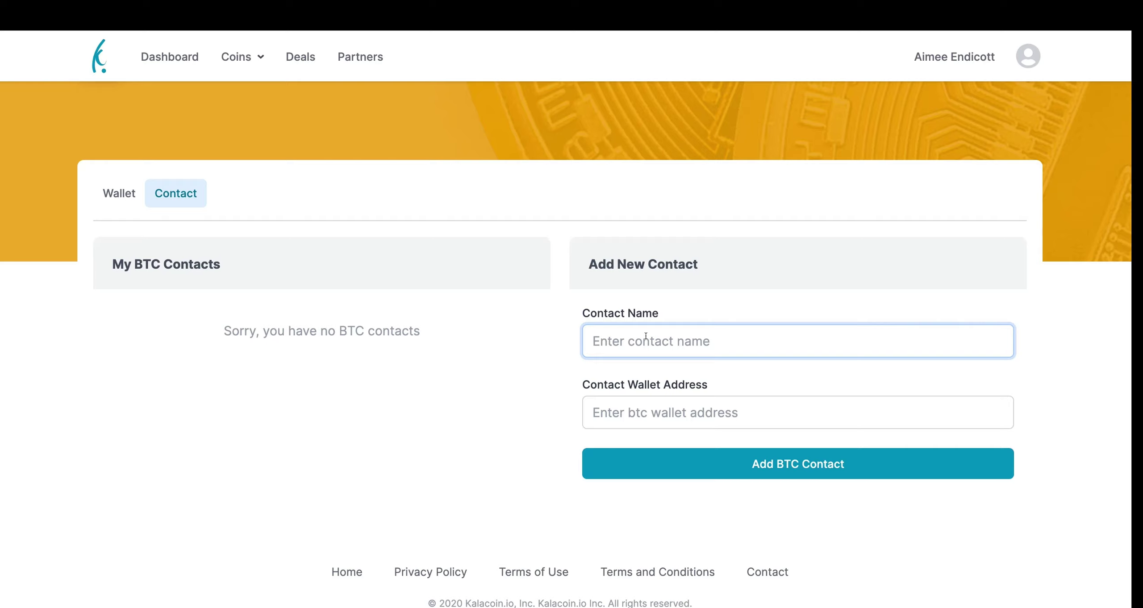
pyautogui.write('Aime')
pyautogui.write("e's")
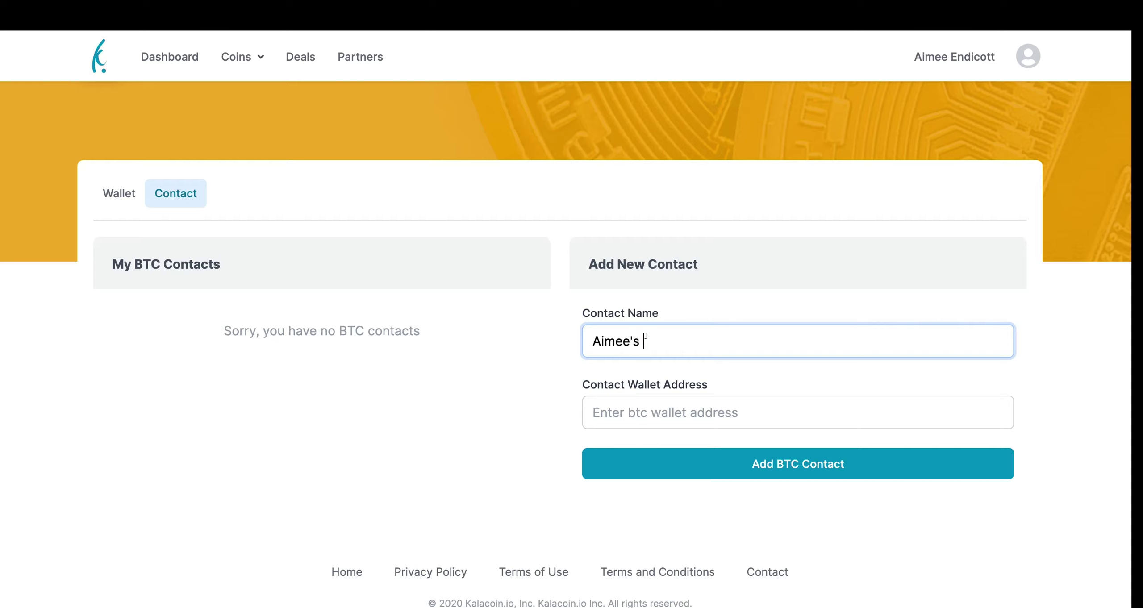
pyautogui.write(' Address')
pyautogui.click(684, 404)
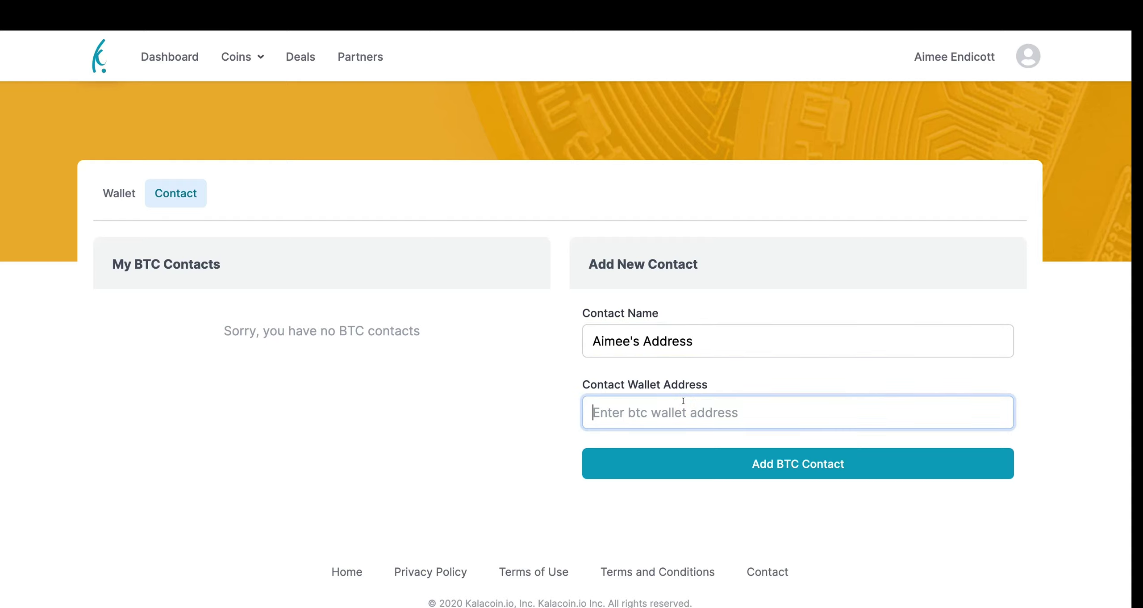
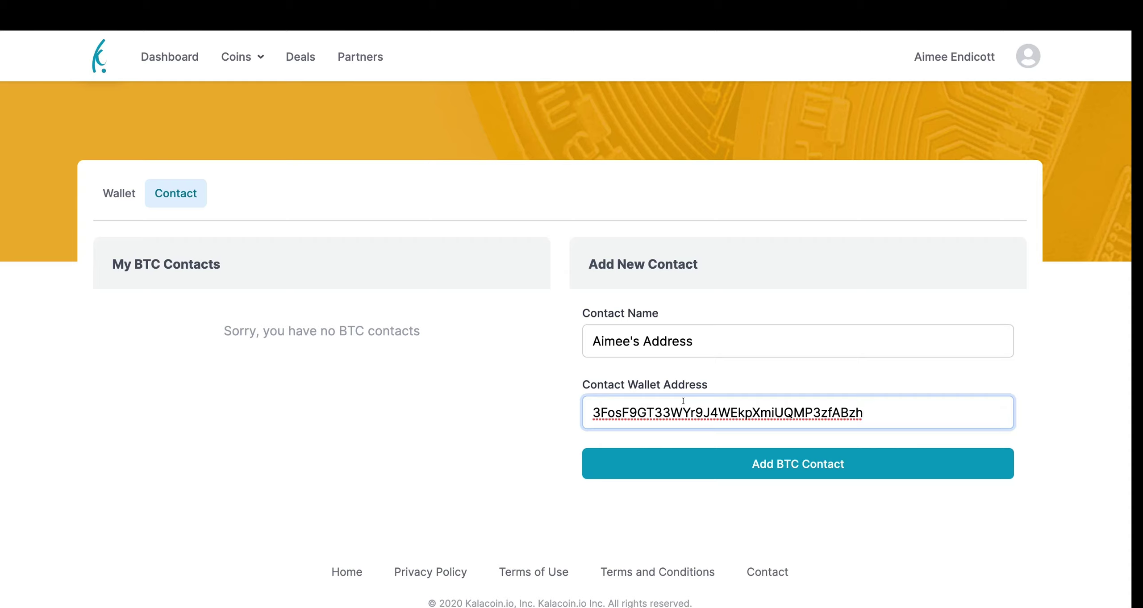
pyautogui.click(712, 461)
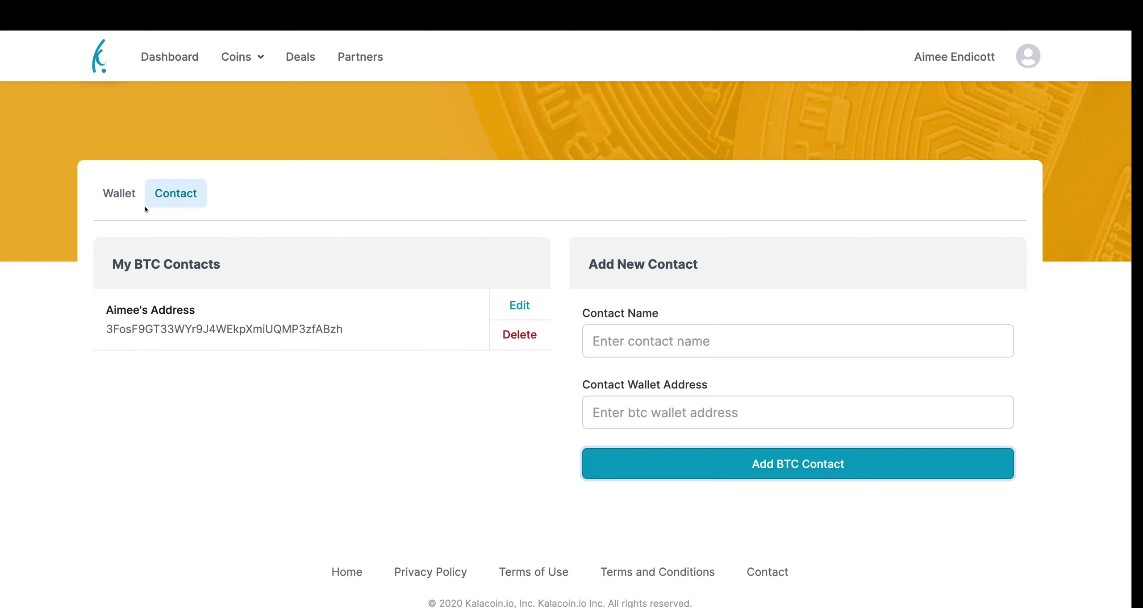
# Fill the BTC send form's recipient with the saved contact's wallet address
pyautogui.click(122, 197)
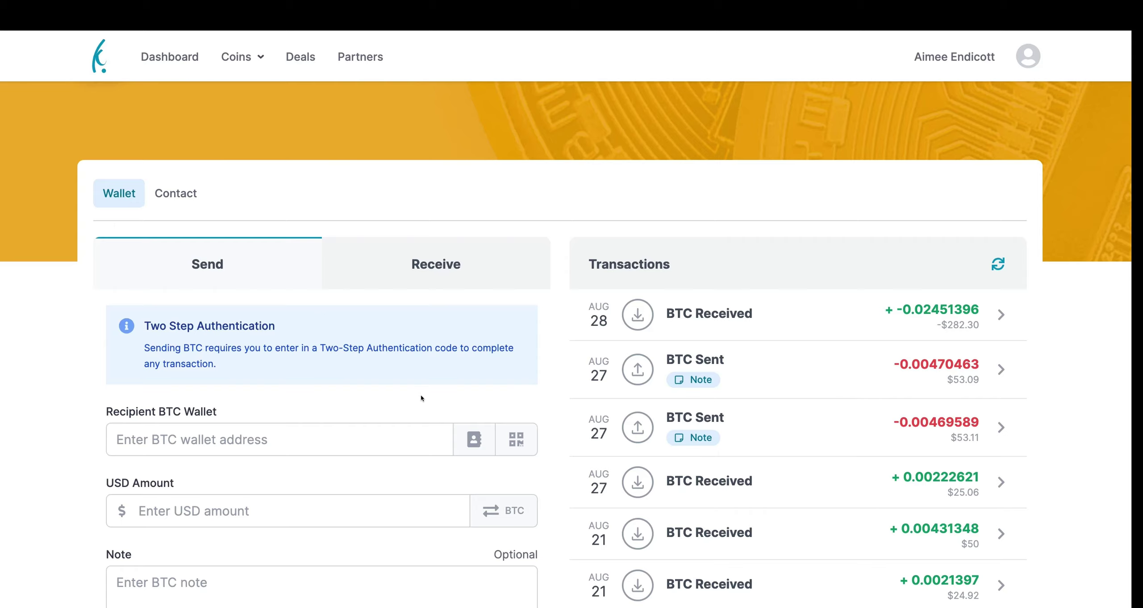
pyautogui.click(474, 441)
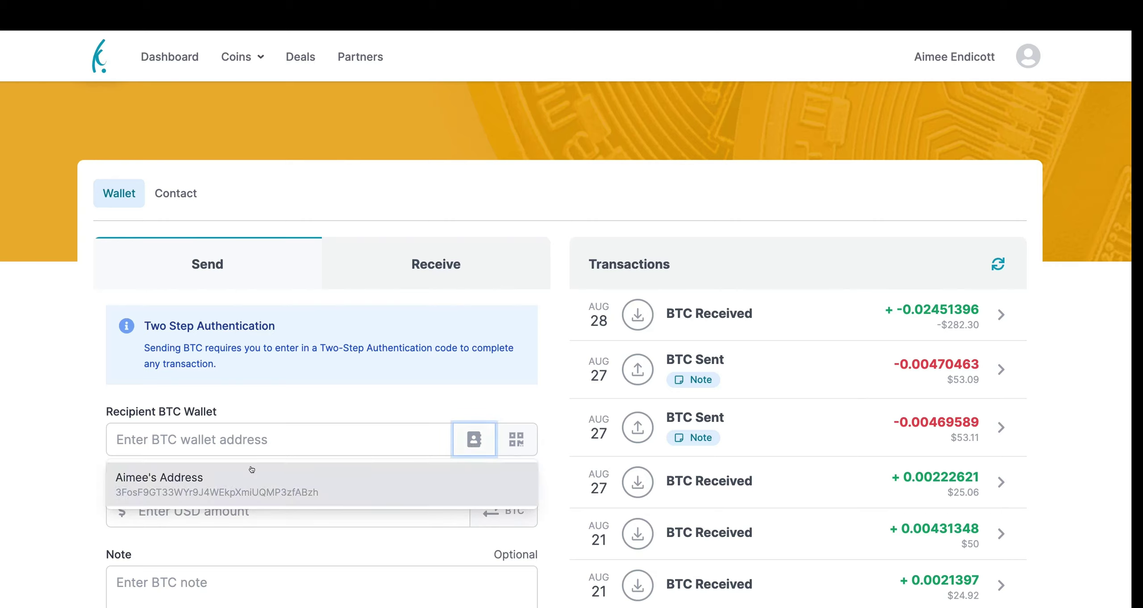
pyautogui.click(238, 484)
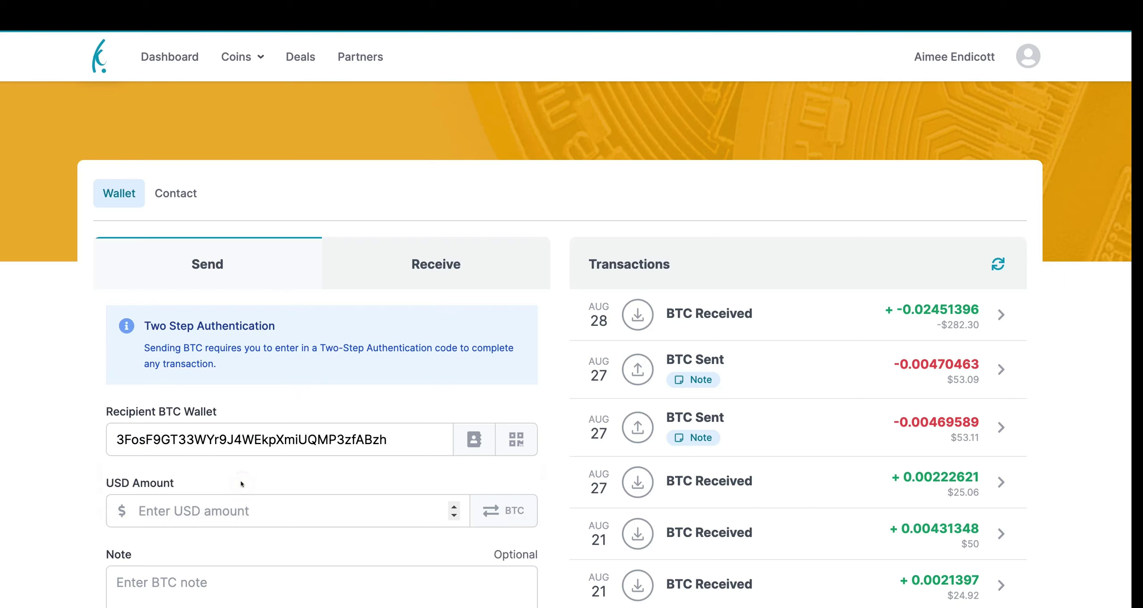
pyautogui.scroll(-1, 241, 484)
pyautogui.scroll(-3, 241, 484)
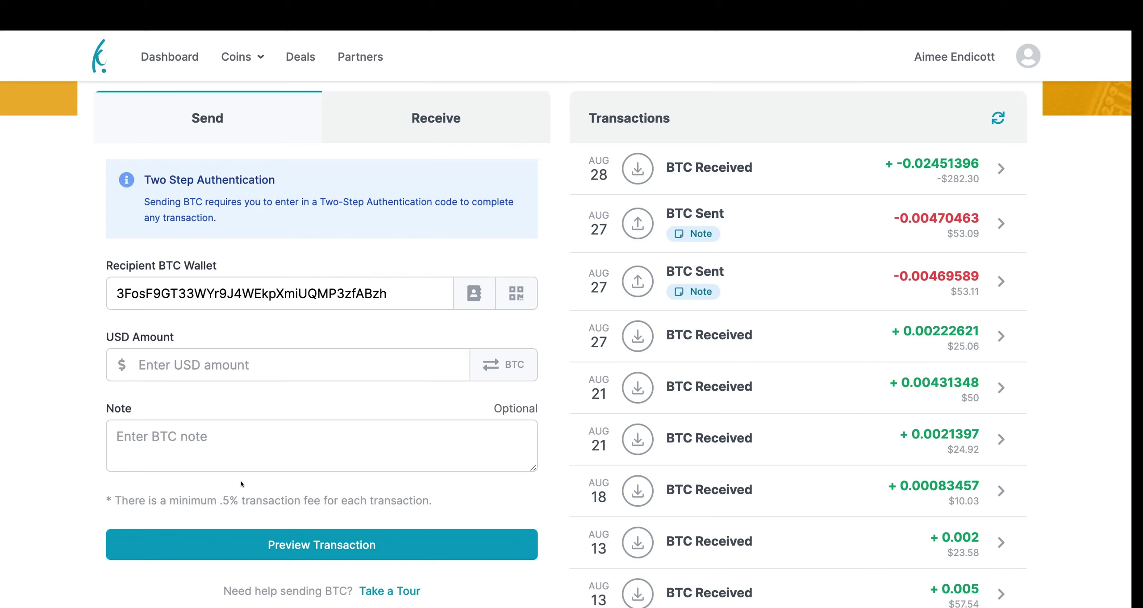
# Enter 20.00 as the send amount, keeping the unit on US dollars
pyautogui.click(198, 358)
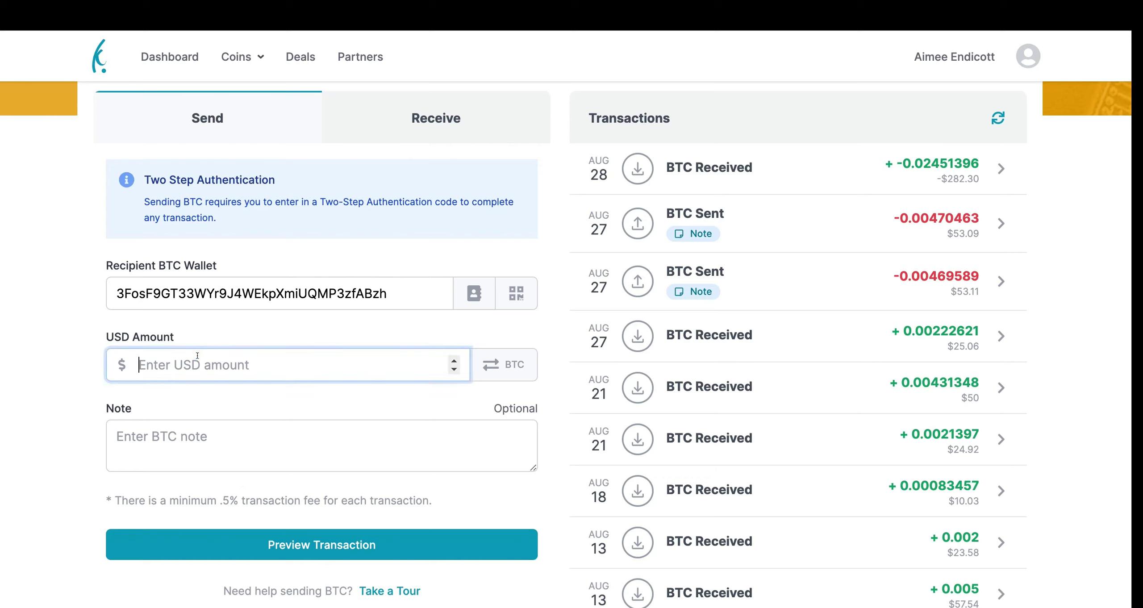
pyautogui.click(507, 368)
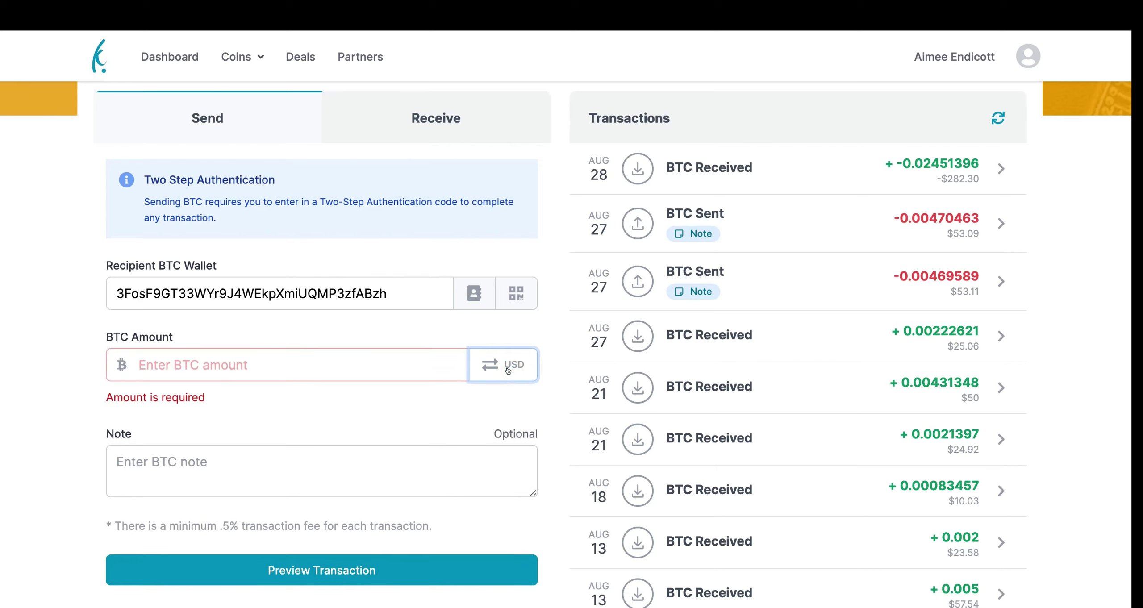
pyautogui.click(508, 370)
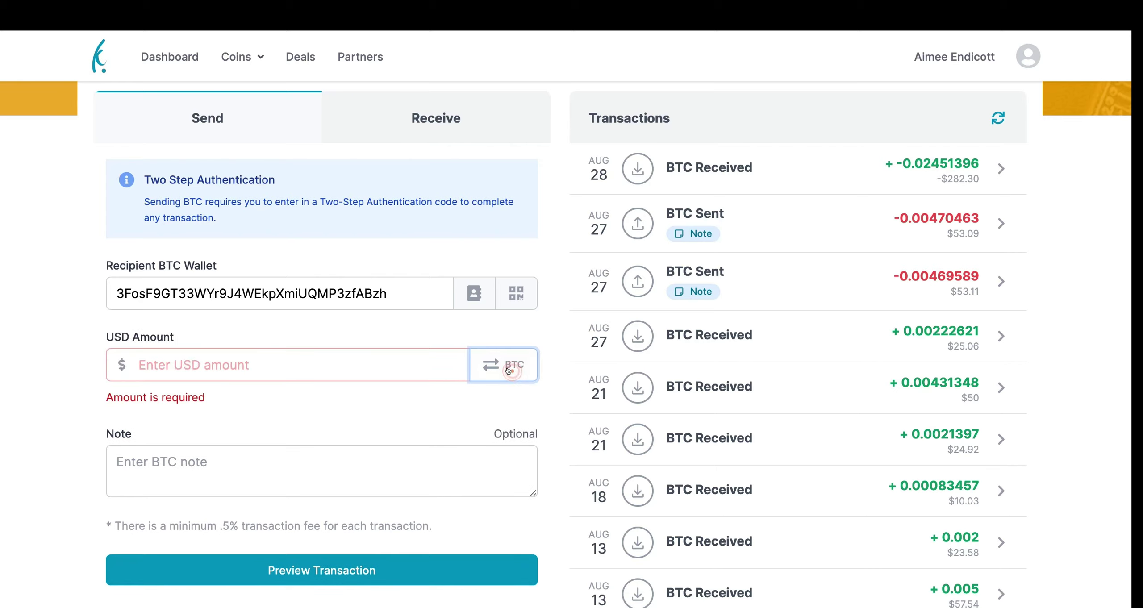
pyautogui.click(239, 356)
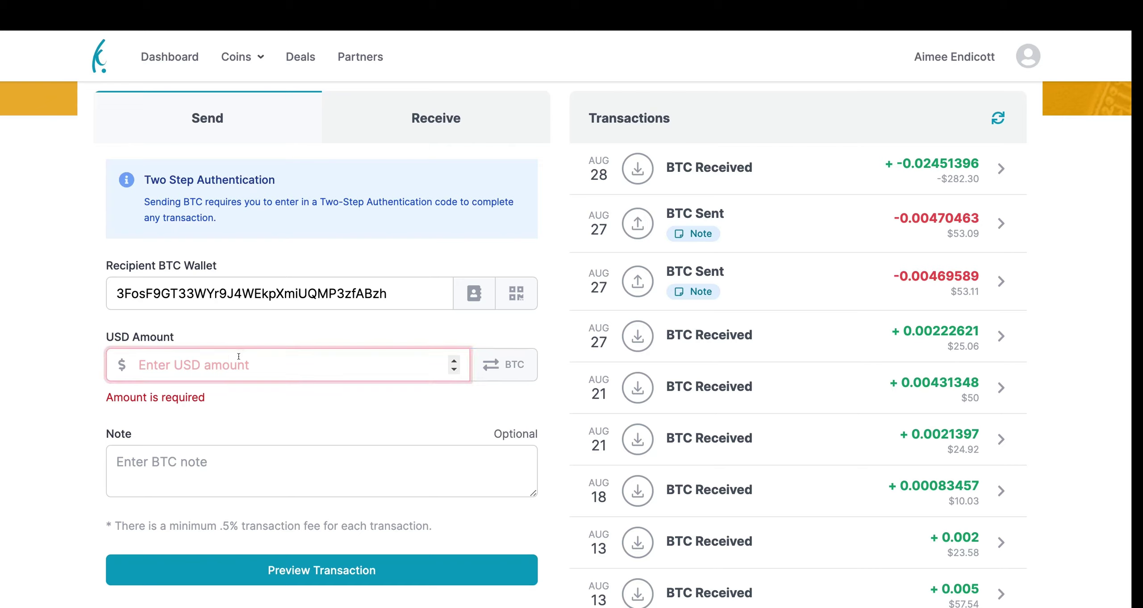
pyautogui.write('20')
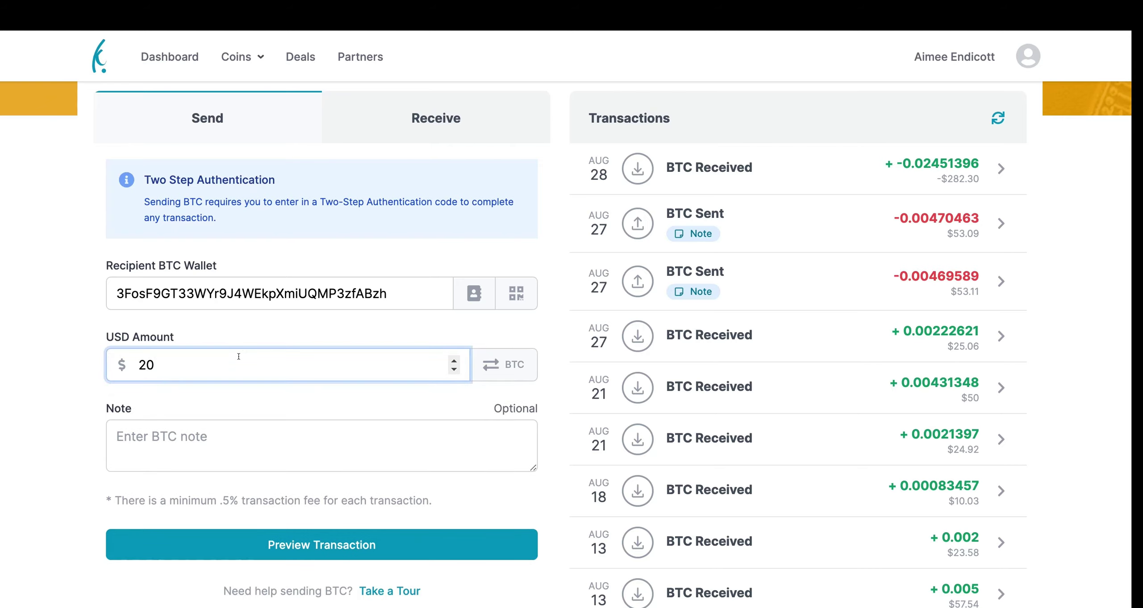
pyautogui.write('.00')
pyautogui.click(202, 441)
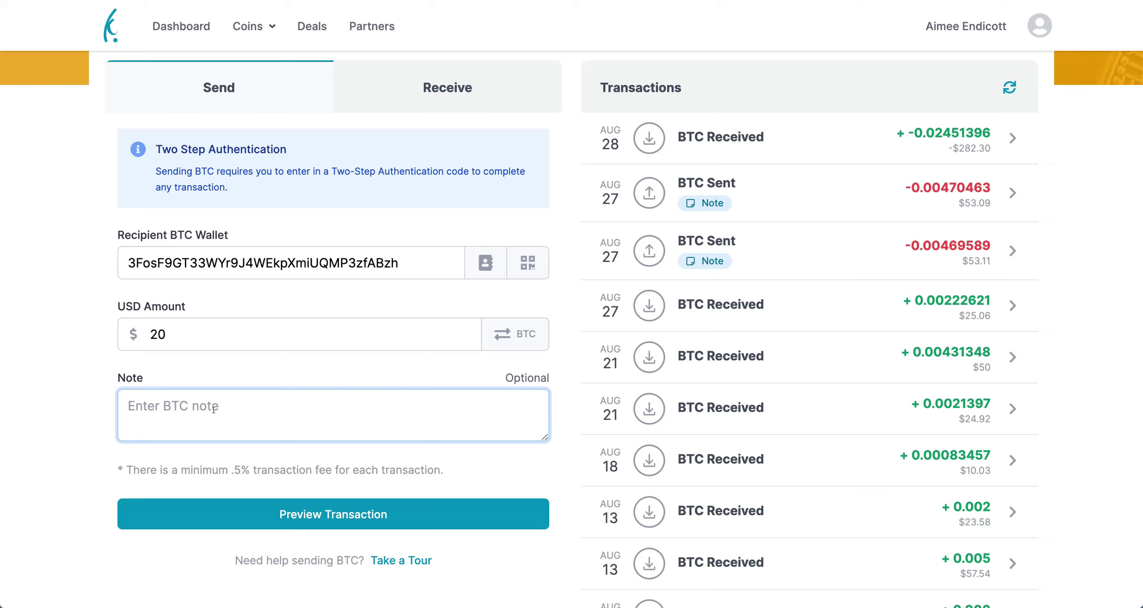
# Write a phone bill note for the contact in the transfer's Note field
pyautogui.write('Aimee')
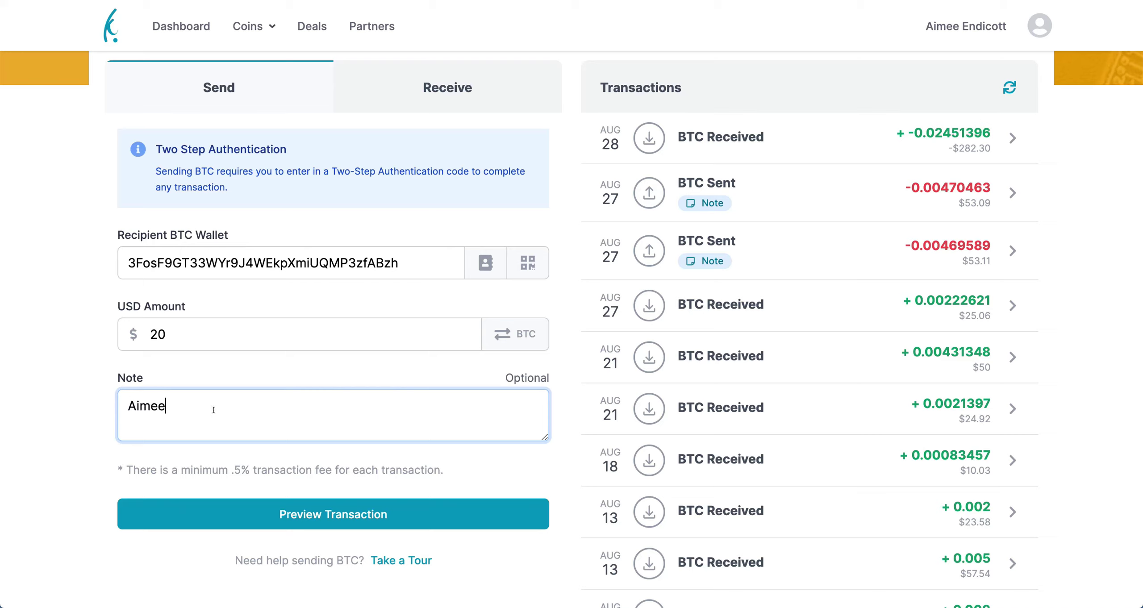
pyautogui.write("'s Phone B")
pyautogui.write('ill')
pyautogui.scroll(-2, 73, 497)
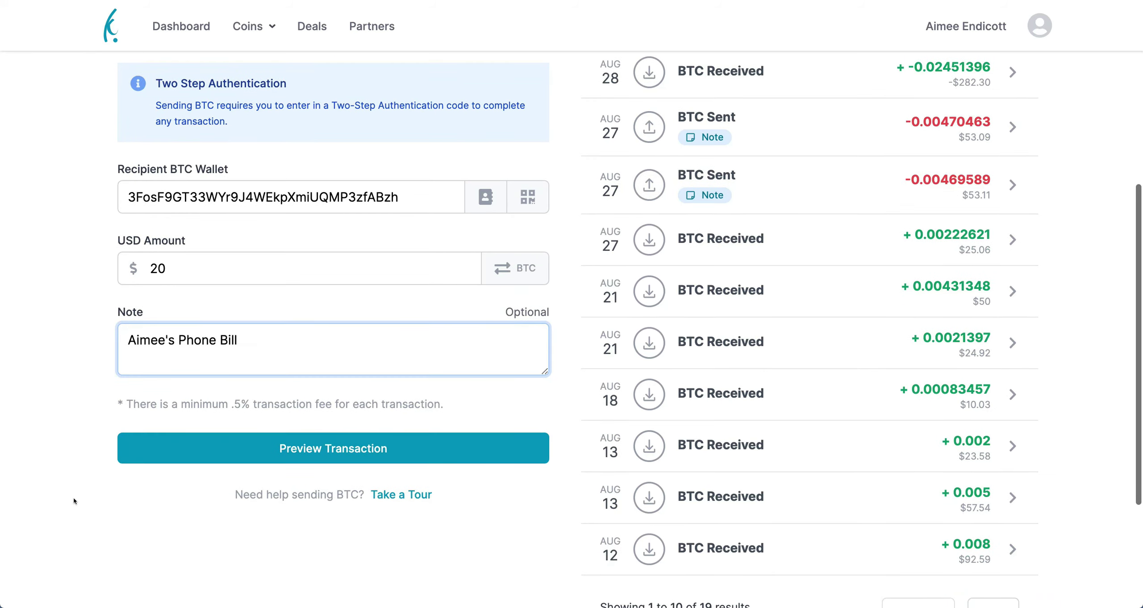
# Preview the transfer: 0.0017382 BTC plus fees, totalling 0.00207614 BTC with the note
pyautogui.click(215, 456)
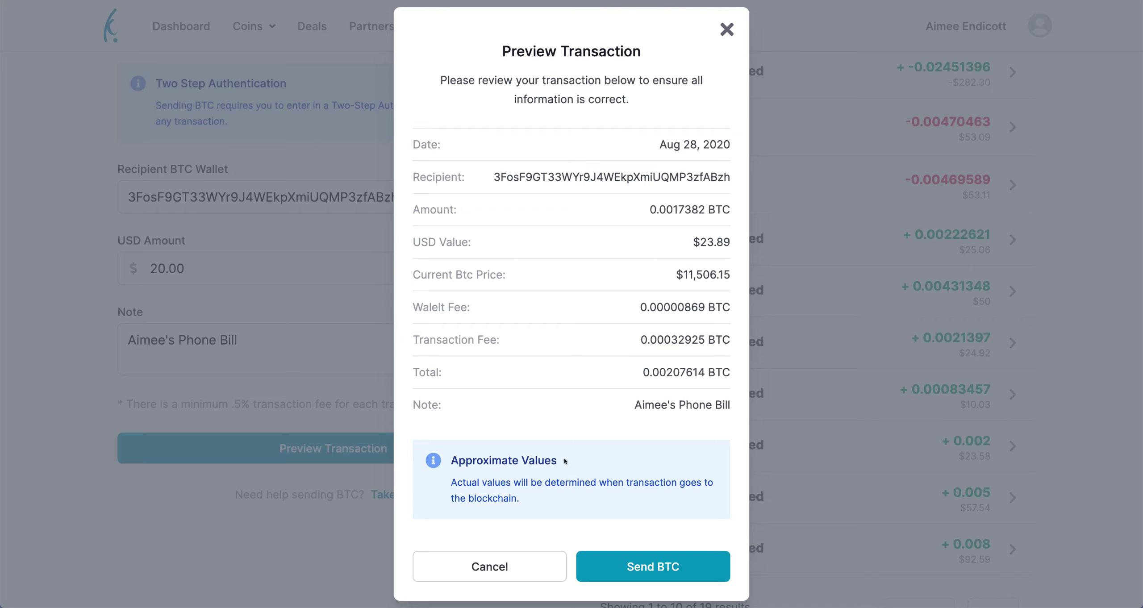
# Send the reviewed BTC transfer and confirm it with the six-digit two-step code
pyautogui.click(638, 566)
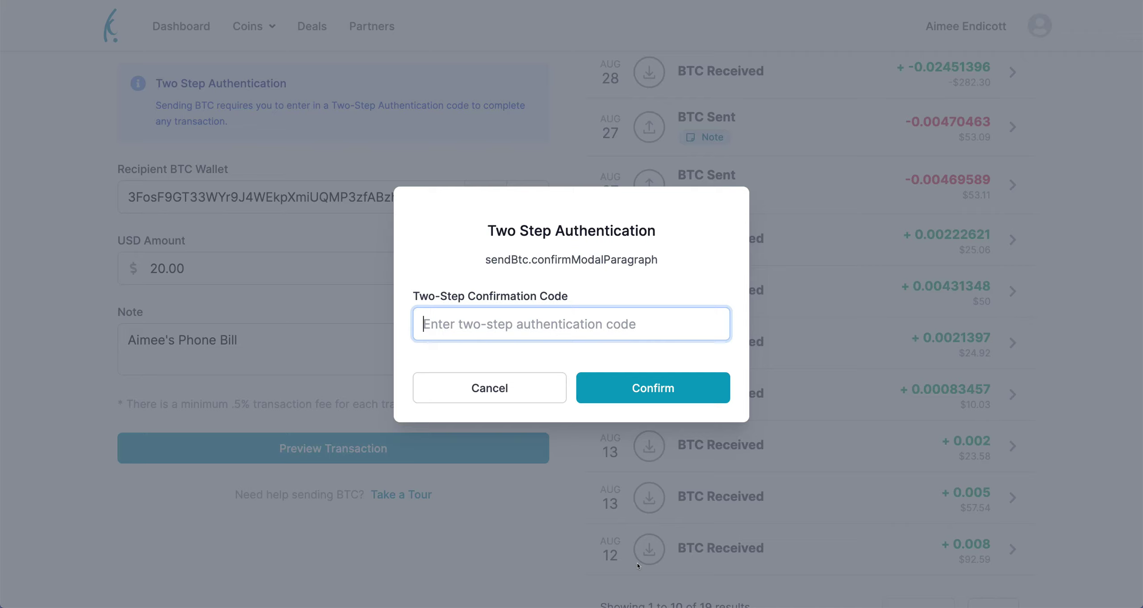
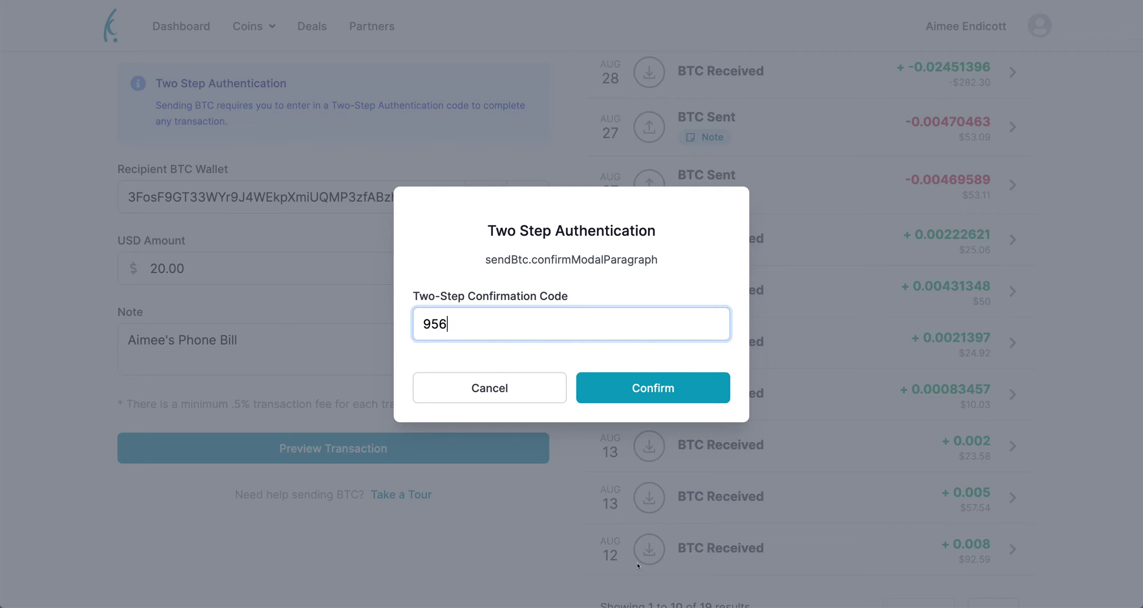
pyautogui.click(661, 388)
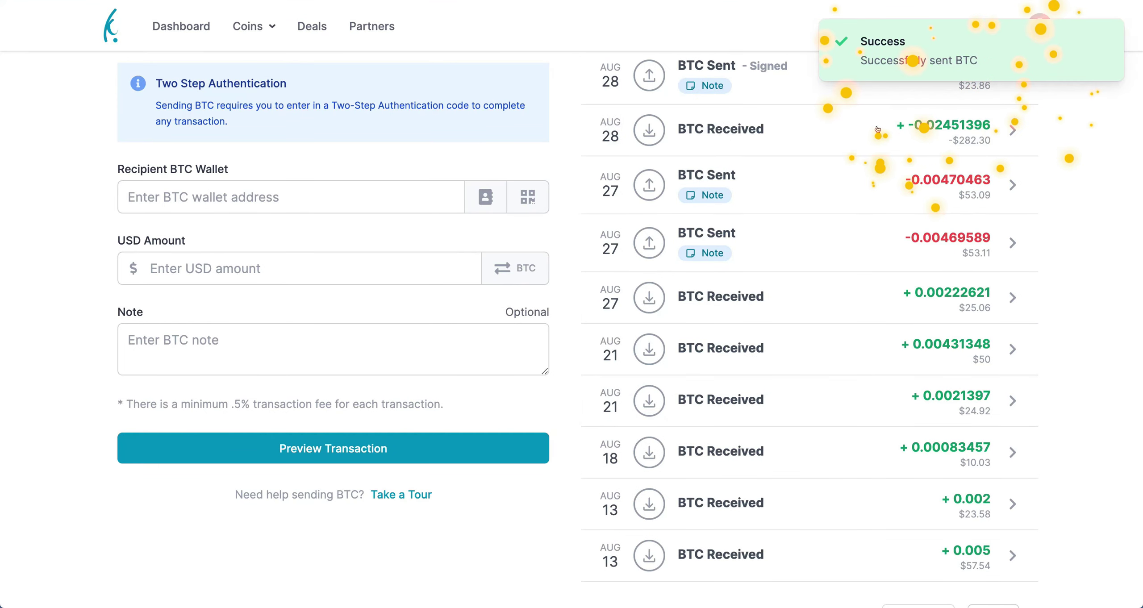
# Scroll to the top to confirm the new balance of 0.01714657 BTC ($197.36)
pyautogui.scroll(8, 525, 218)
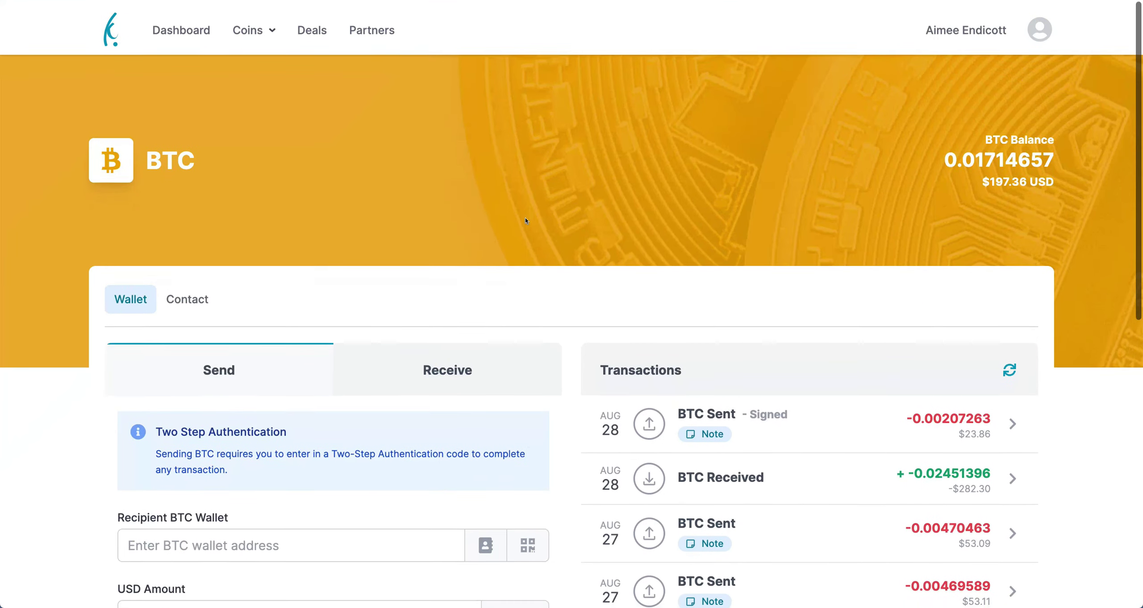